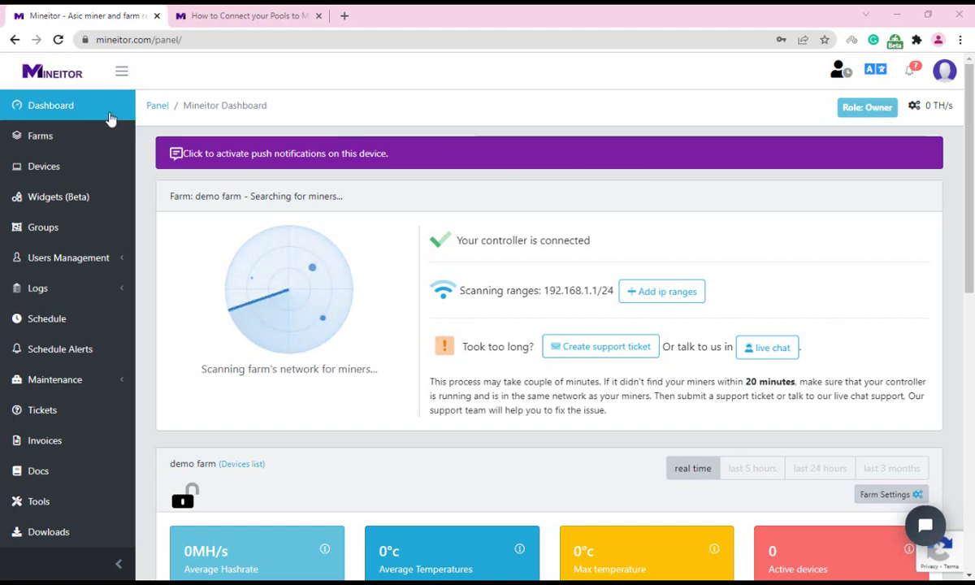
- From Mineitor's Pools section, start configuring a pool and select Viabtc
scroll(220, 313, "down", 2)
scroll(220, 313, "down", 4)
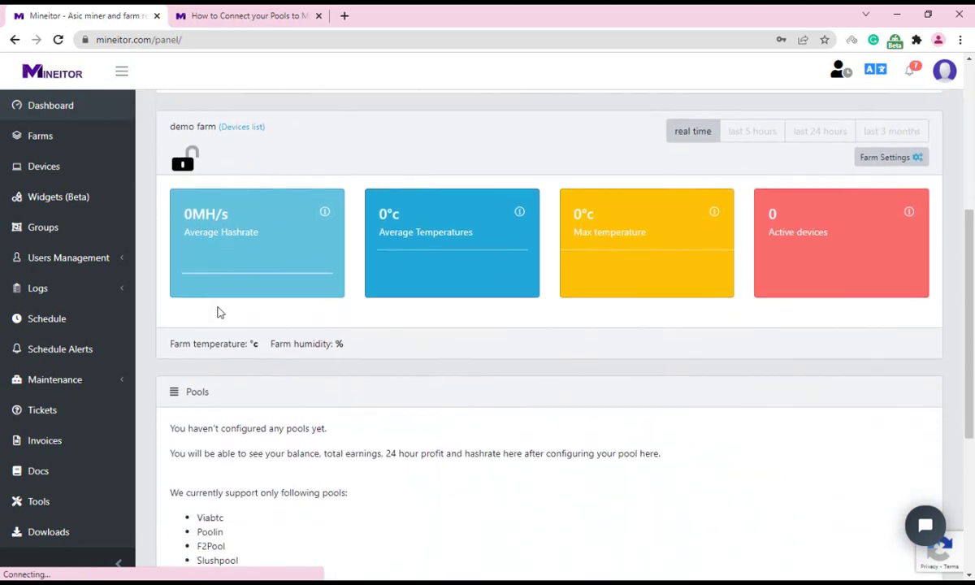
scroll(219, 273, "down", 1)
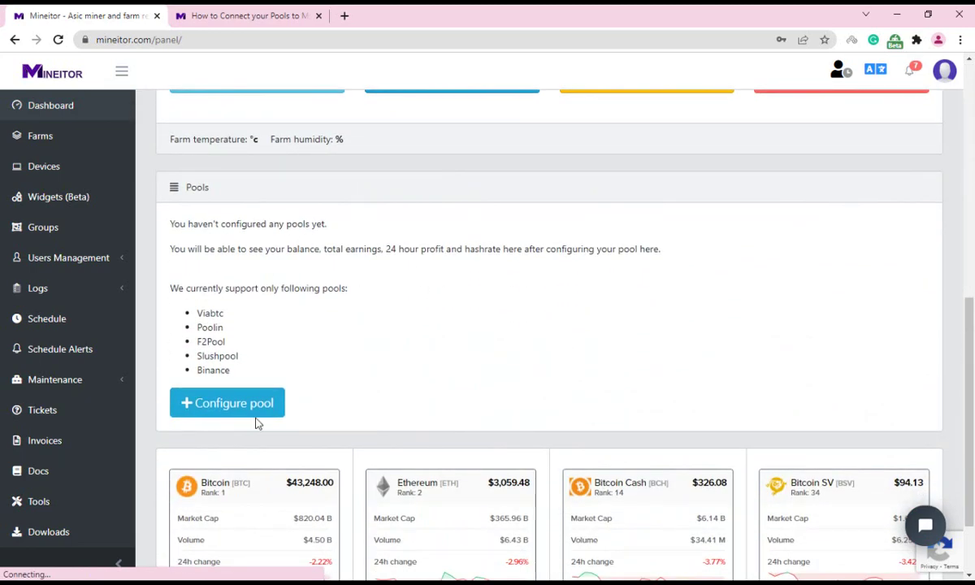
scroll(218, 414, "down", 1)
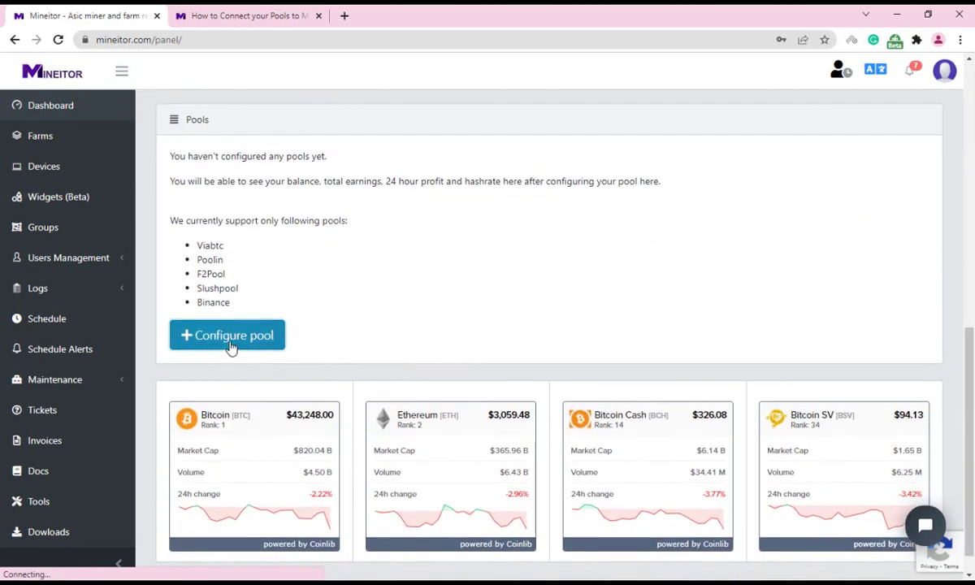
left_click(232, 345)
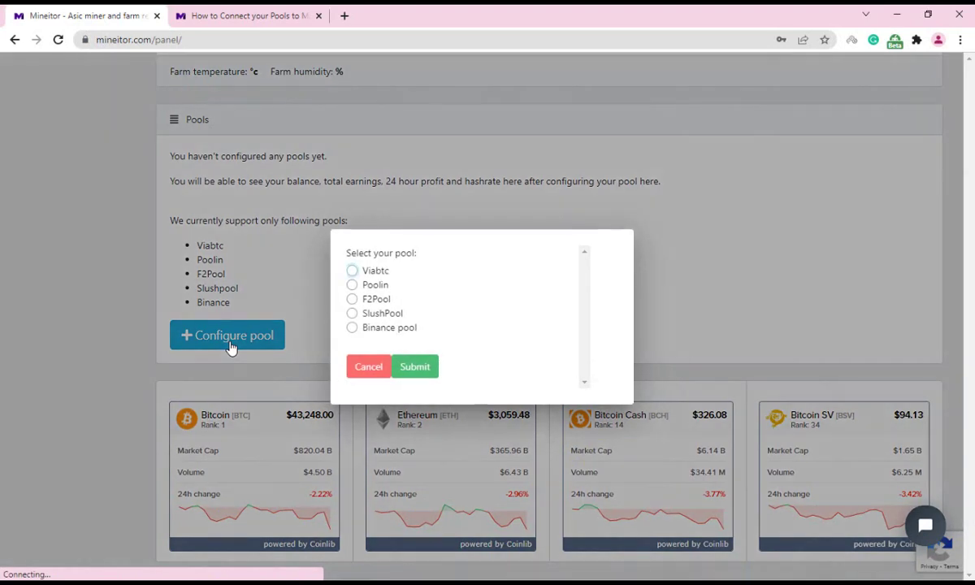
left_click(351, 271)
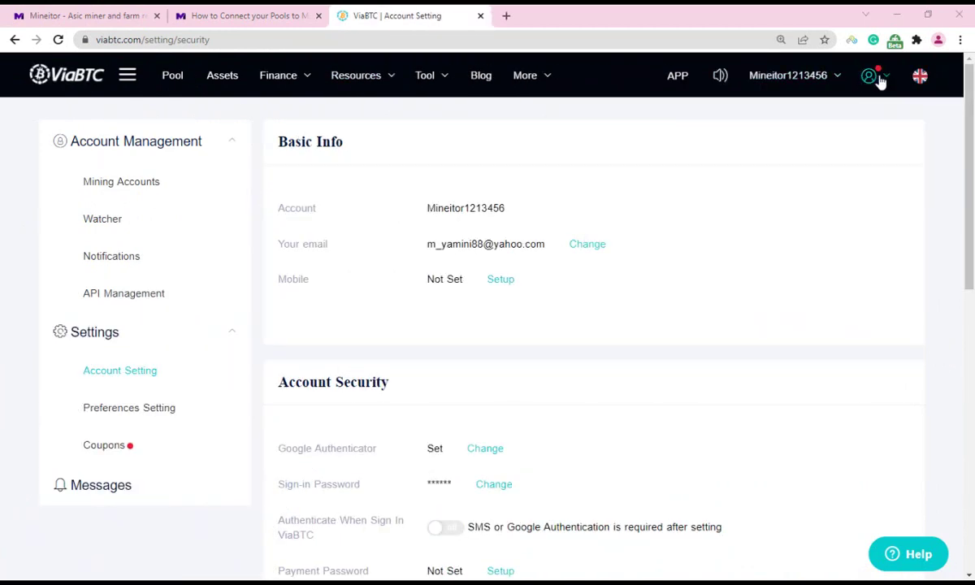
- In ViaBTC's Watcher settings, create a Main Watcher and confirm it with the authenticator code
mouse_move(890, 79)
left_click(849, 197)
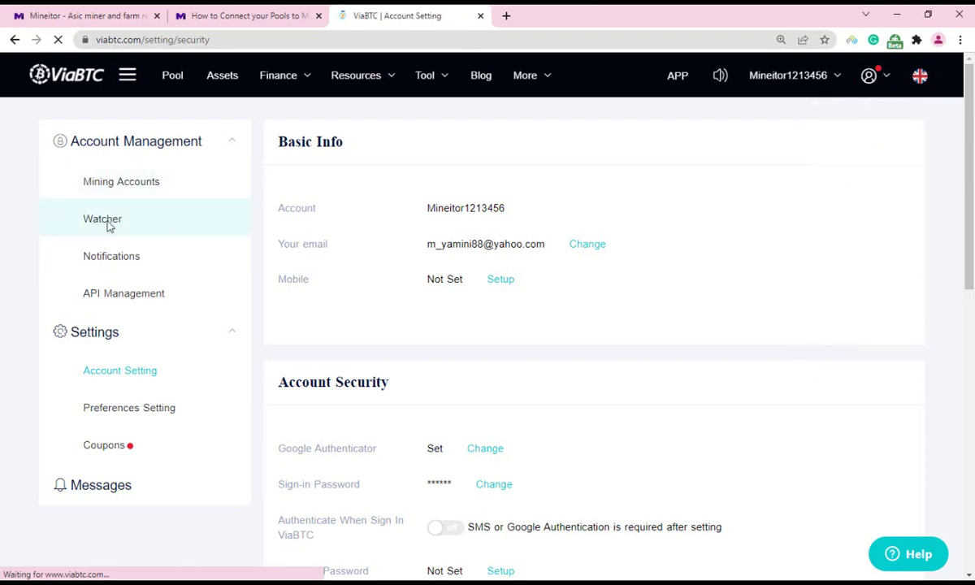
left_click(102, 219)
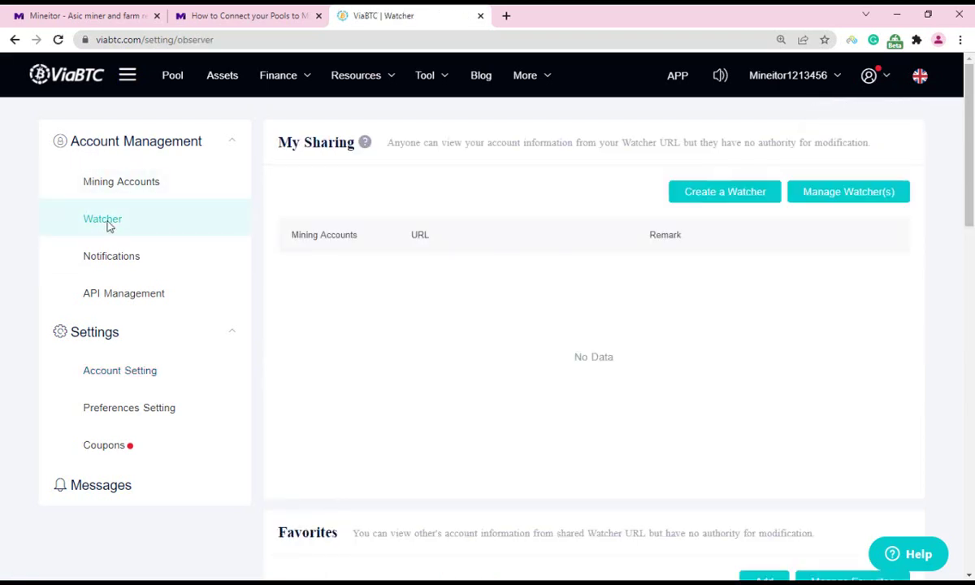
left_click(724, 204)
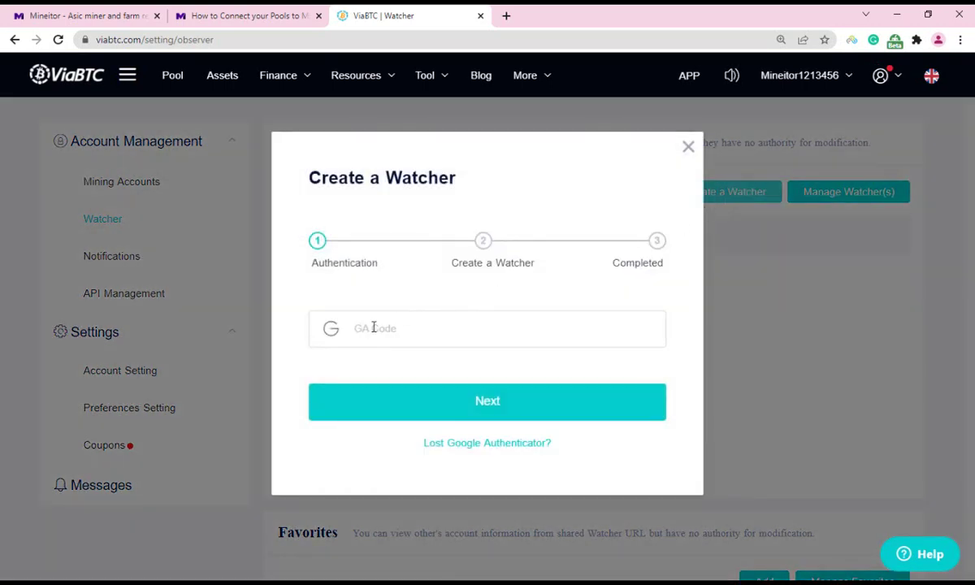
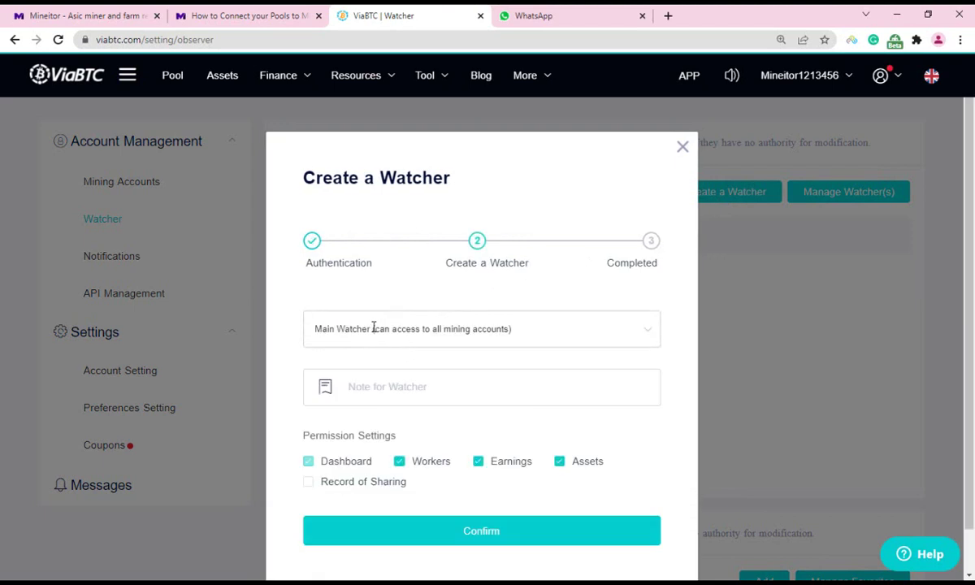
left_click(517, 332)
left_click(521, 334)
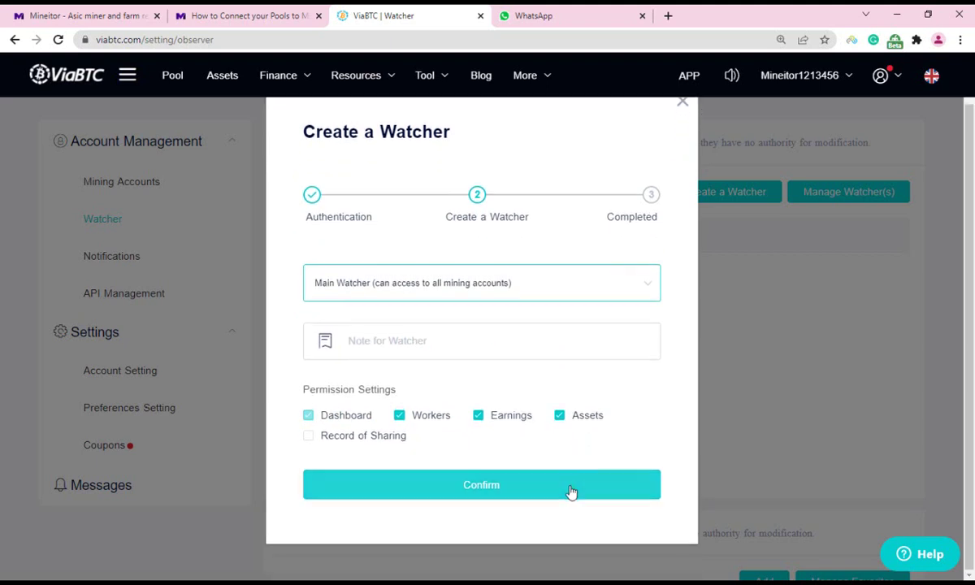
left_click(491, 485)
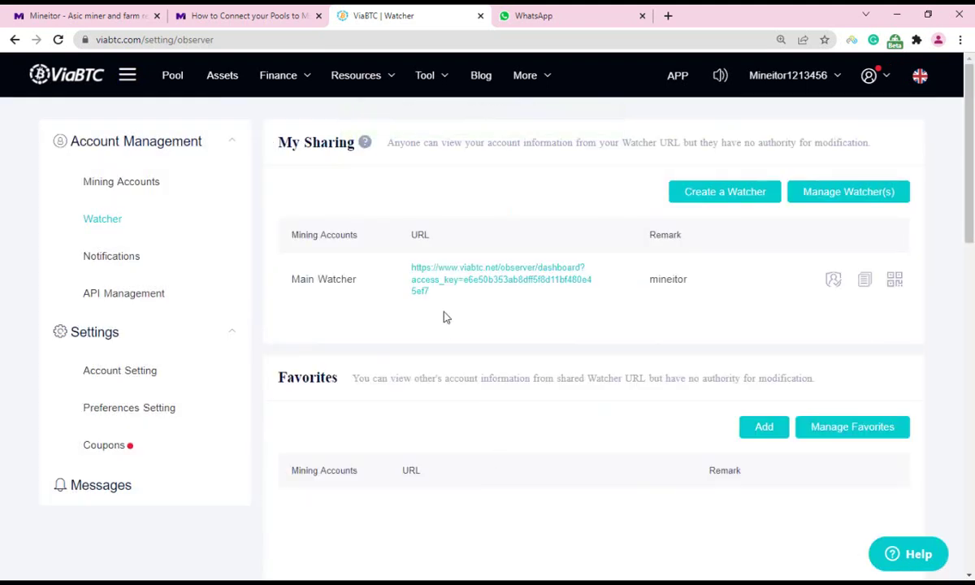
- Copy the new watcher URL into Mineitor's Viabtc watcher link field and submit it
triple_click(453, 279)
right_click(457, 274)
left_click(474, 376)
left_click(89, 16)
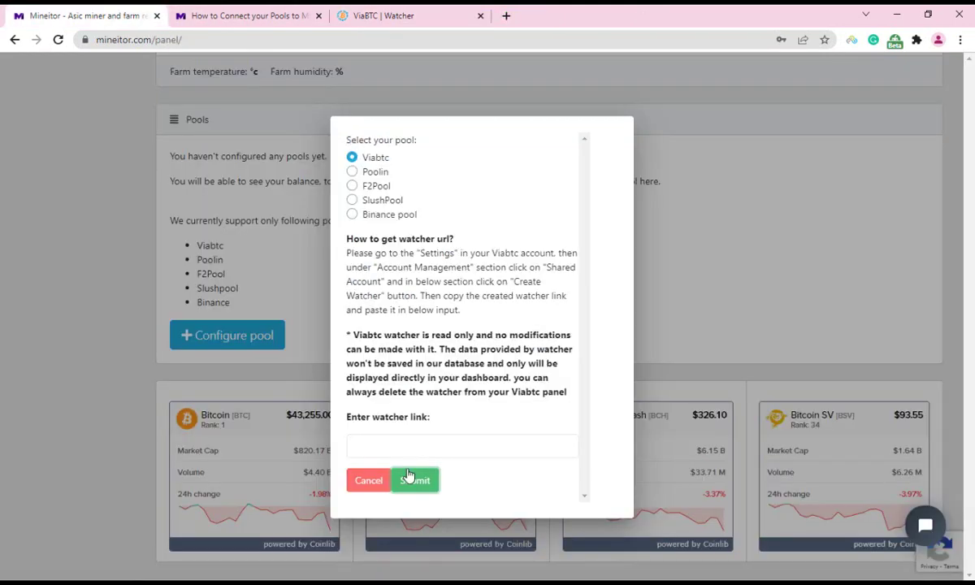
right_click(414, 446)
left_click(463, 346)
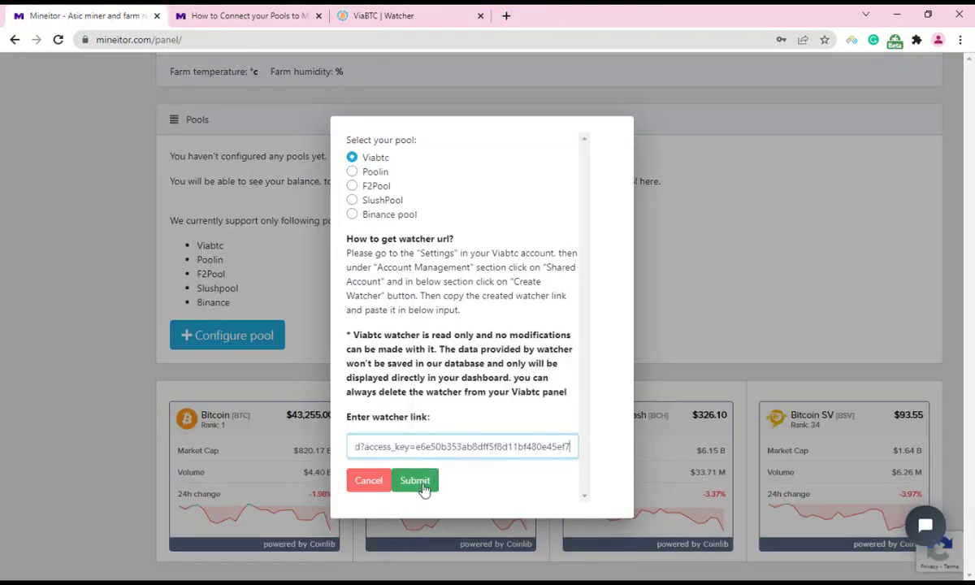
left_click(424, 484)
scroll(371, 287, "up", 3)
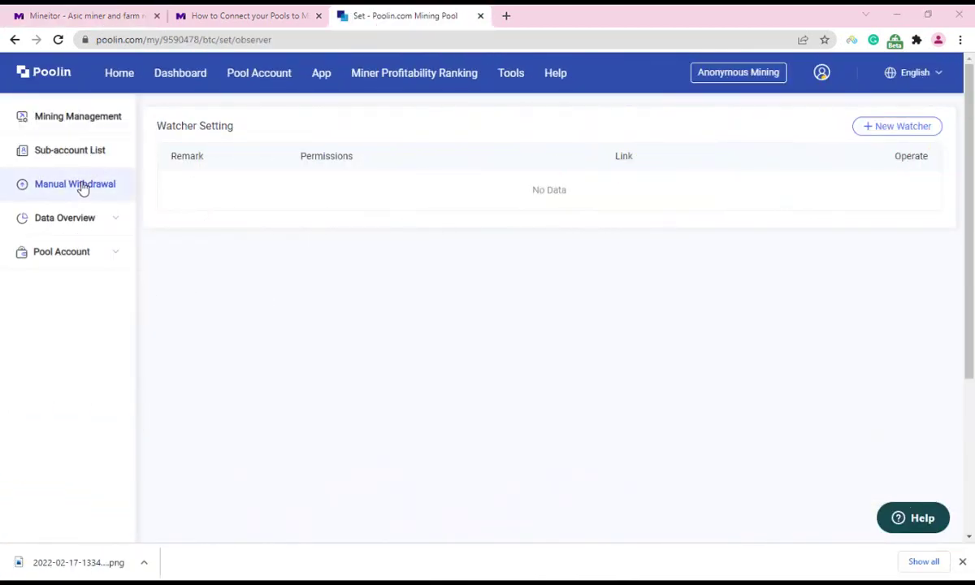
- Open the Watcher settings for the BTC sub-account from Poolin's Sub-account List
left_click(56, 157)
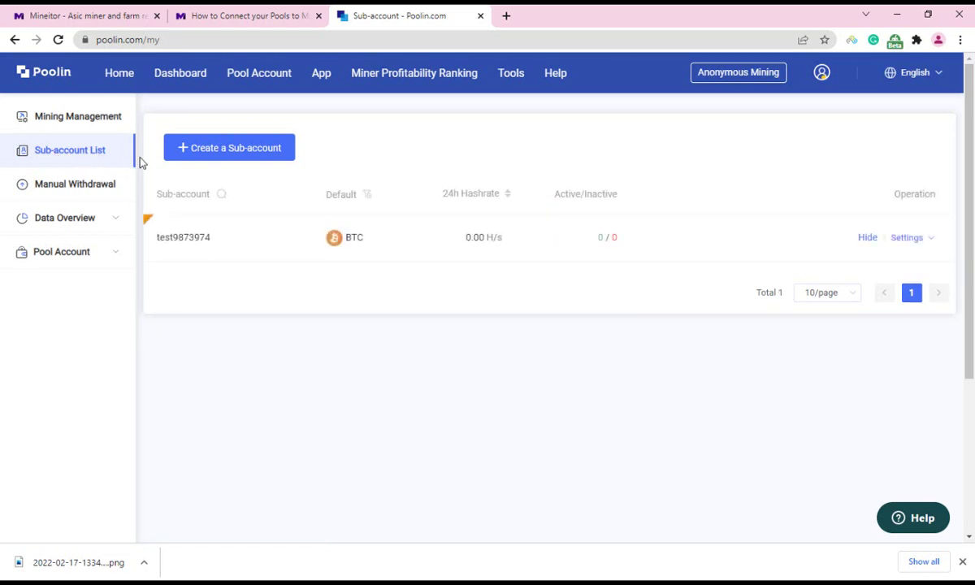
left_click(906, 242)
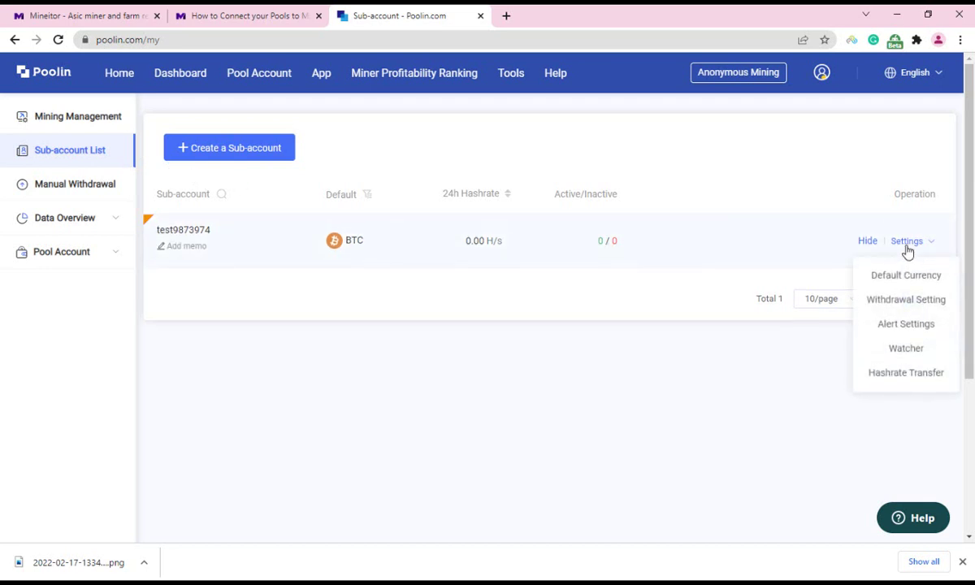
left_click(908, 347)
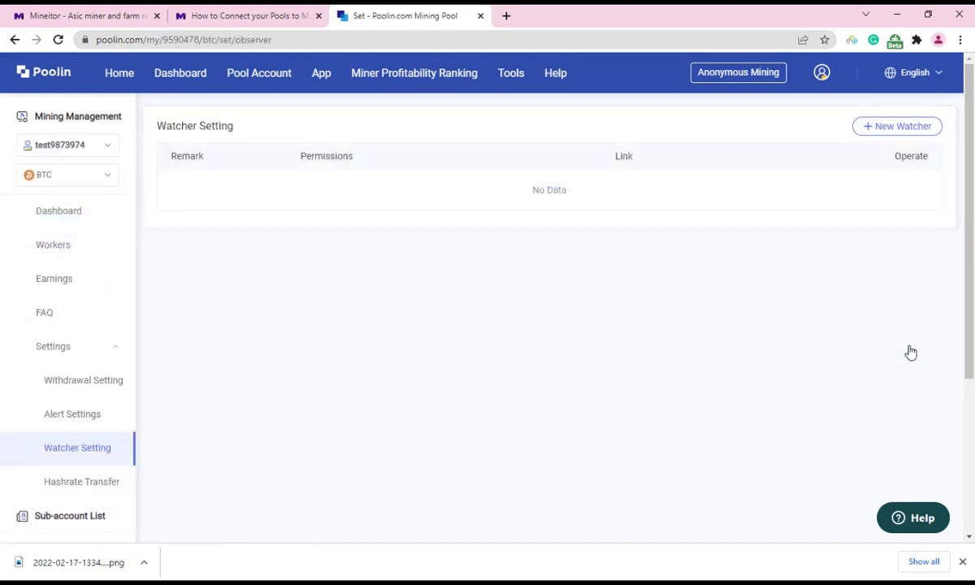
- Create a Poolin watcher remarked mineitor with Worker and Earnings access
left_click(903, 127)
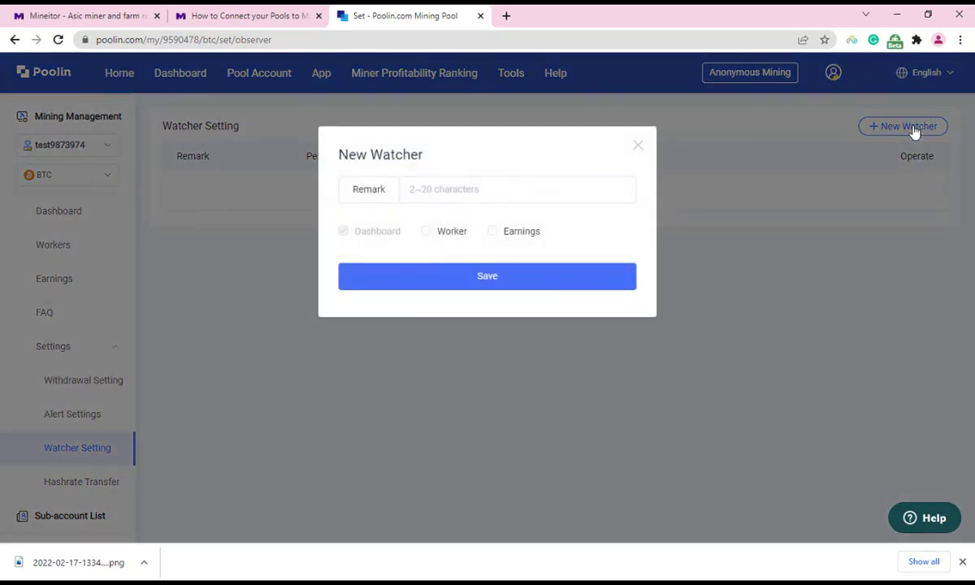
left_click(478, 189)
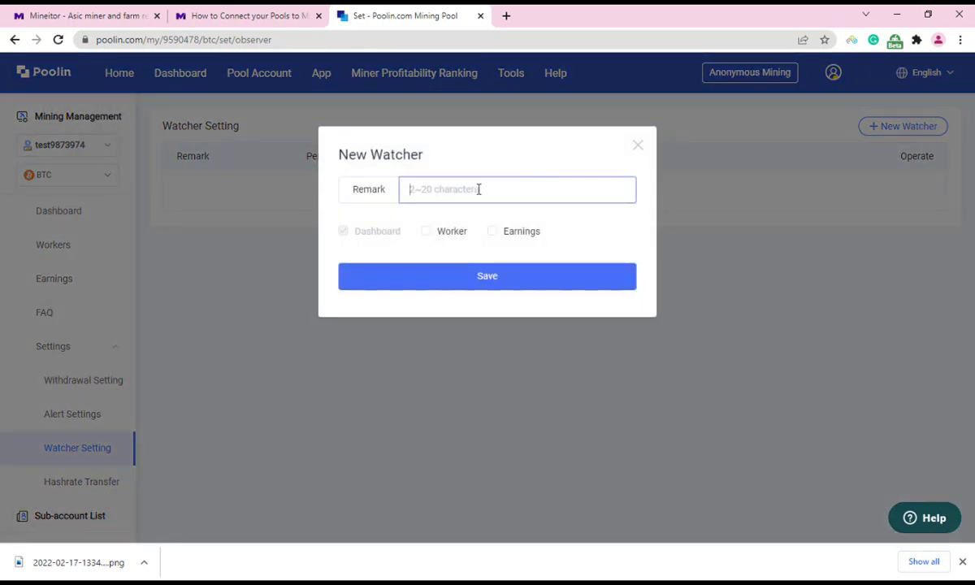
type("mineitor")
left_click(431, 232)
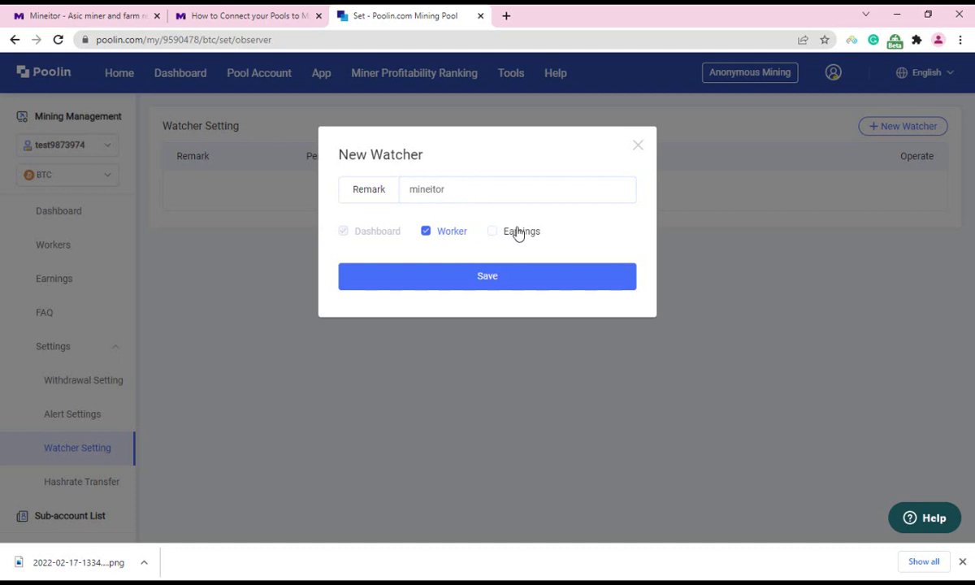
left_click(518, 232)
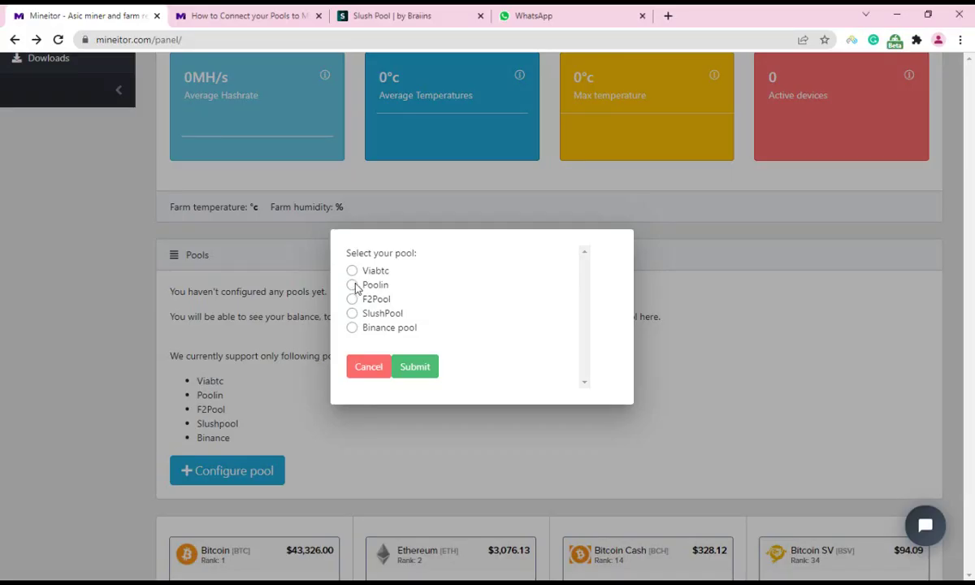
- Choose Poolin in Mineitor's pool dialog, paste the watcher link, and submit
left_click(355, 285)
left_click(398, 459)
key("ctrl+v")
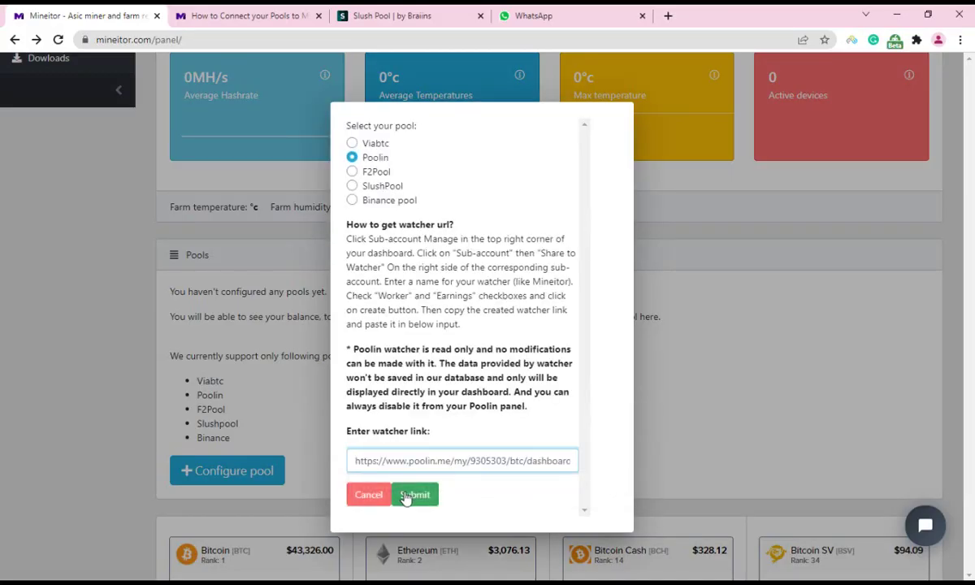
left_click(406, 498)
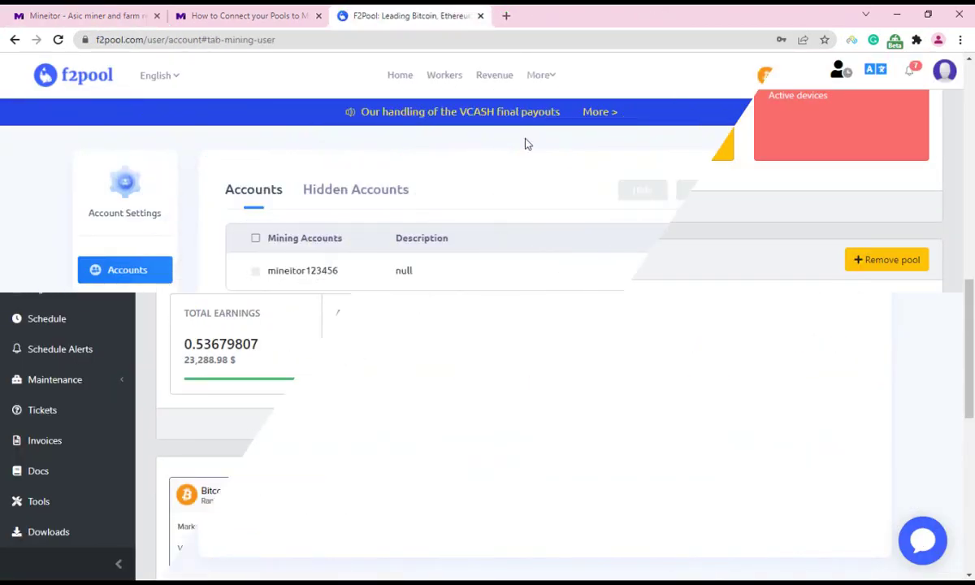
- Generate an F2Pool read-only link described mineitor, showing Workers and payout-hidden Revenue Records
mouse_move(850, 82)
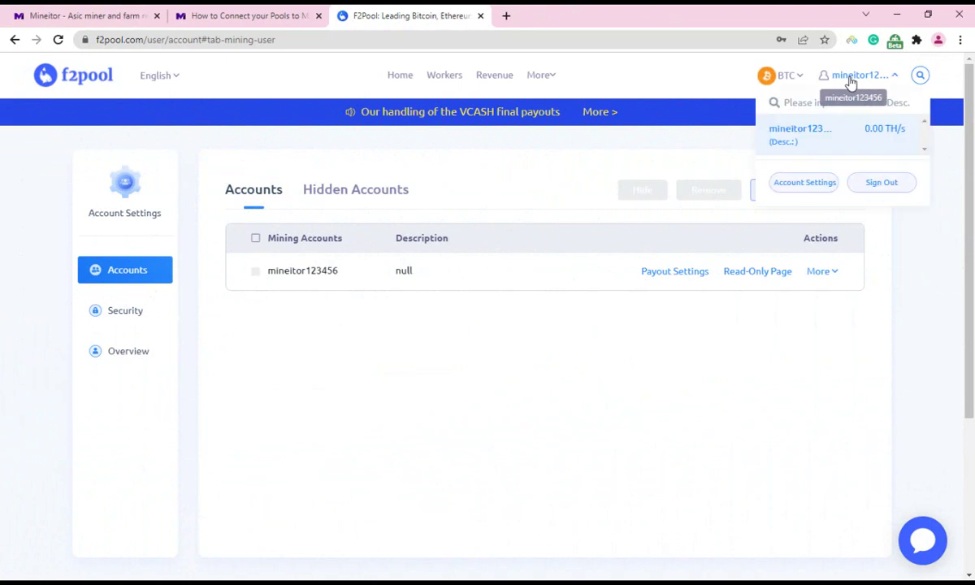
left_click(803, 183)
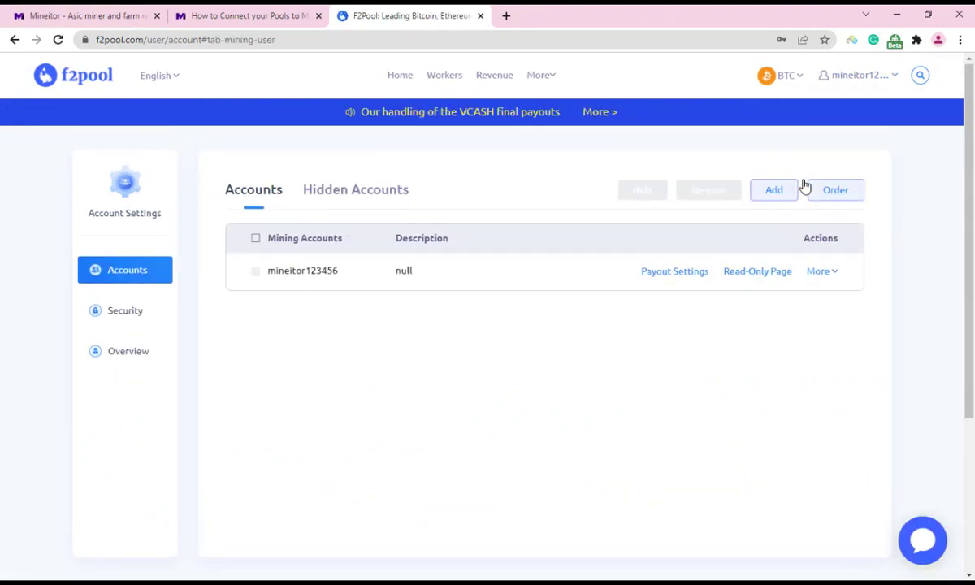
left_click(757, 272)
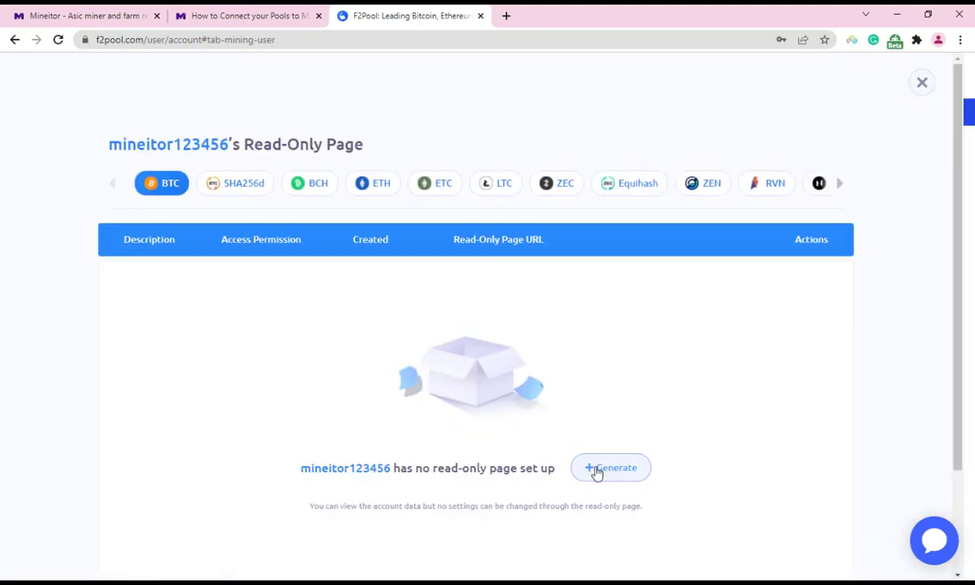
left_click(594, 470)
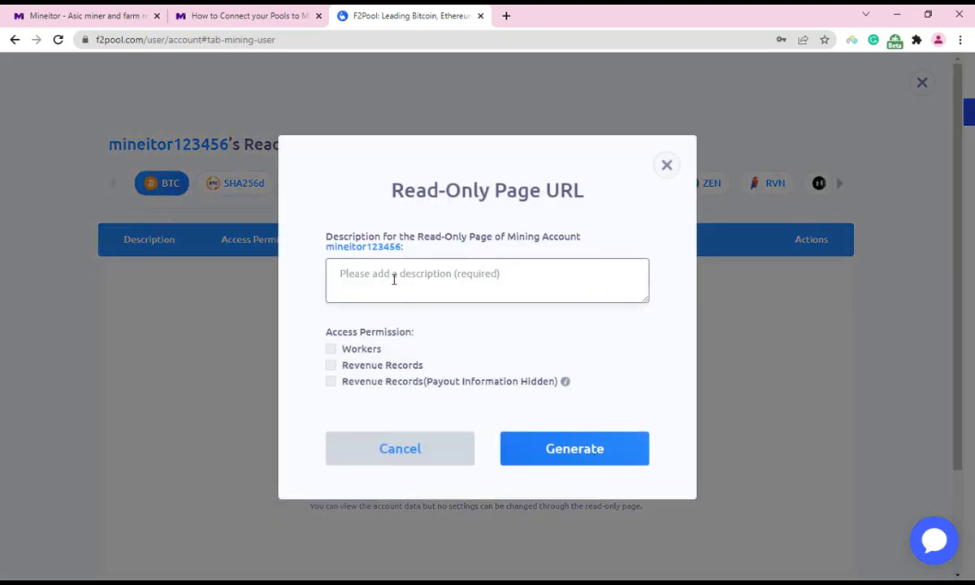
type("mineitor")
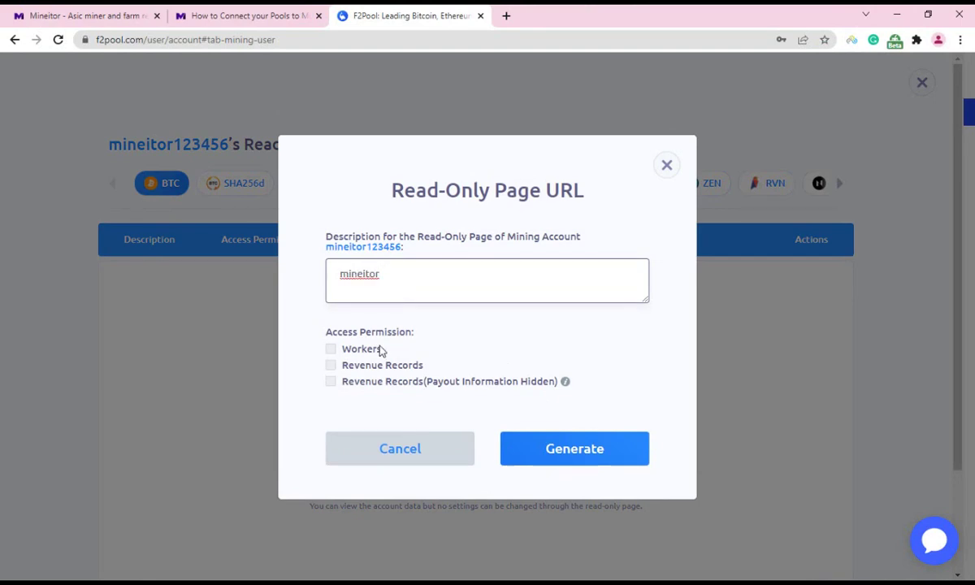
left_click(379, 349)
left_click(373, 385)
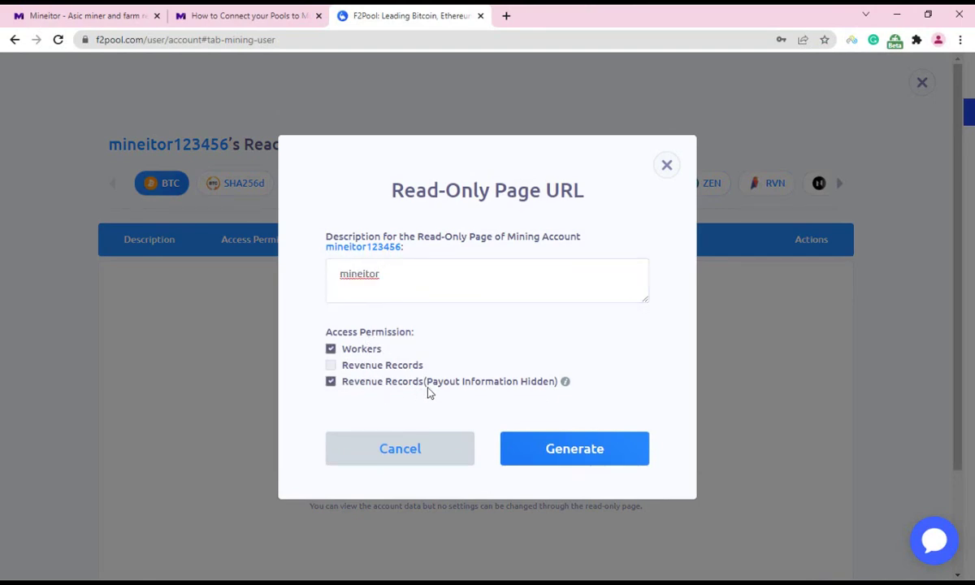
left_click(561, 460)
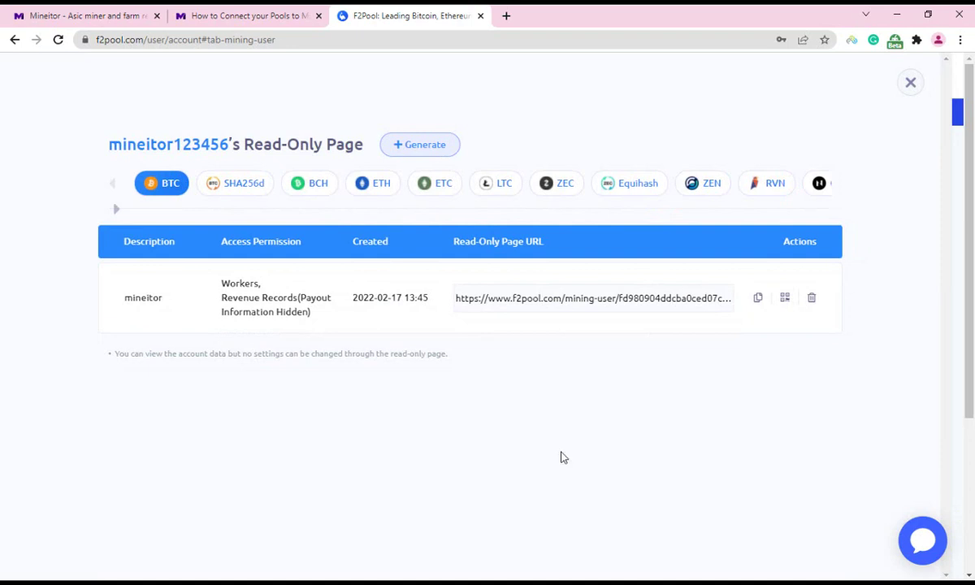
- Copy the F2Pool read-only link into Mineitor's pool setup and submit it
left_click(758, 299)
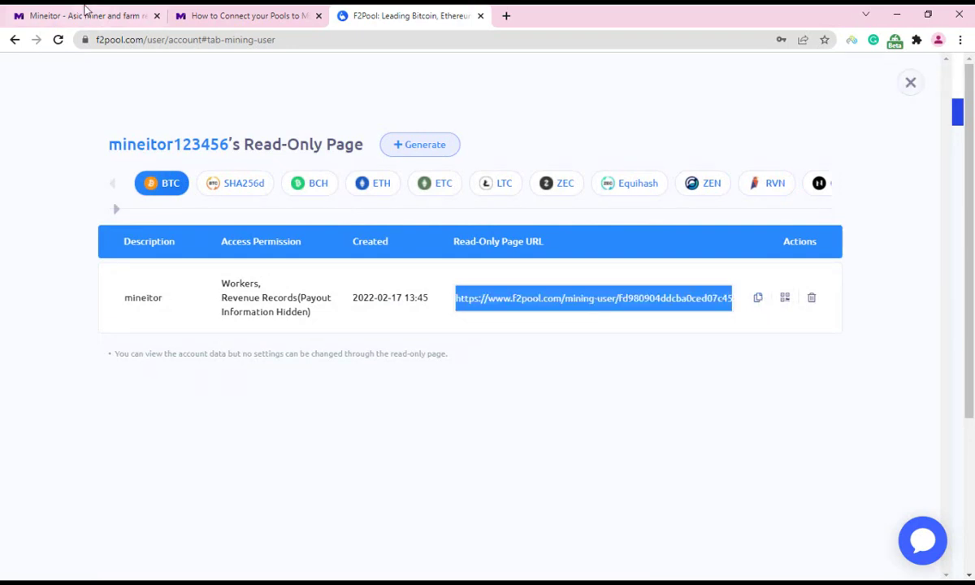
left_click(73, 14)
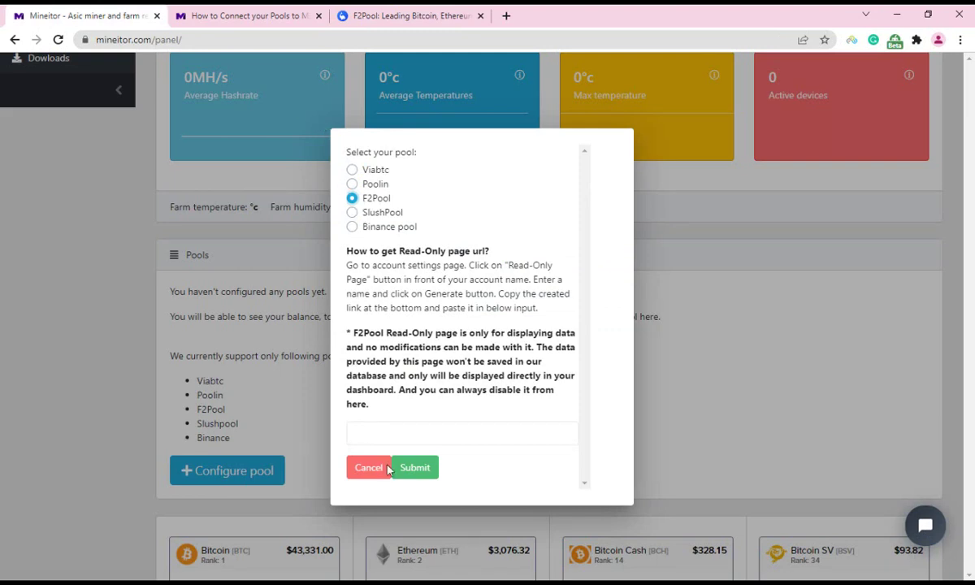
left_click(385, 426)
key("ctrl+v")
left_click(412, 467)
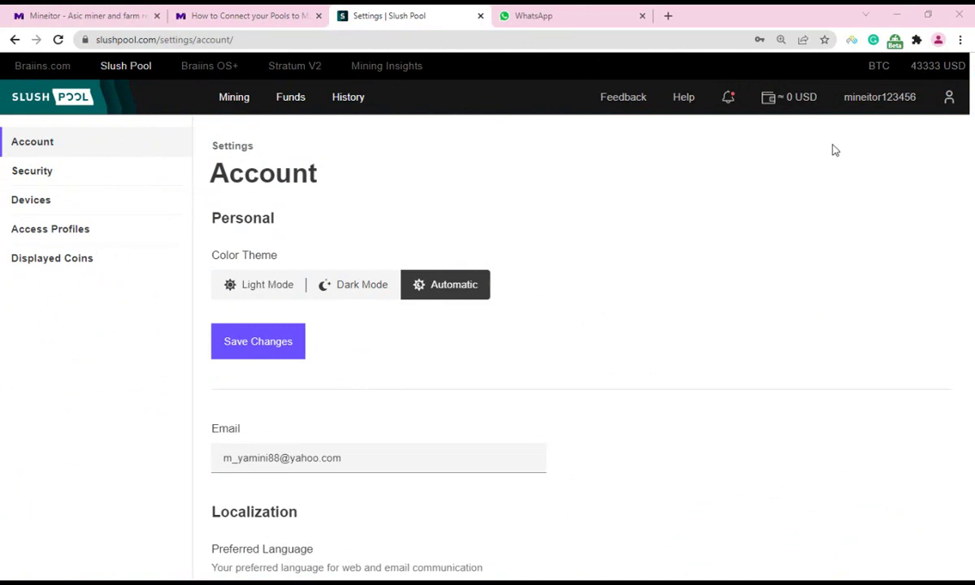
- Create a Slush Pool access profile named mineitor with web API access and generate a token
left_click(950, 99)
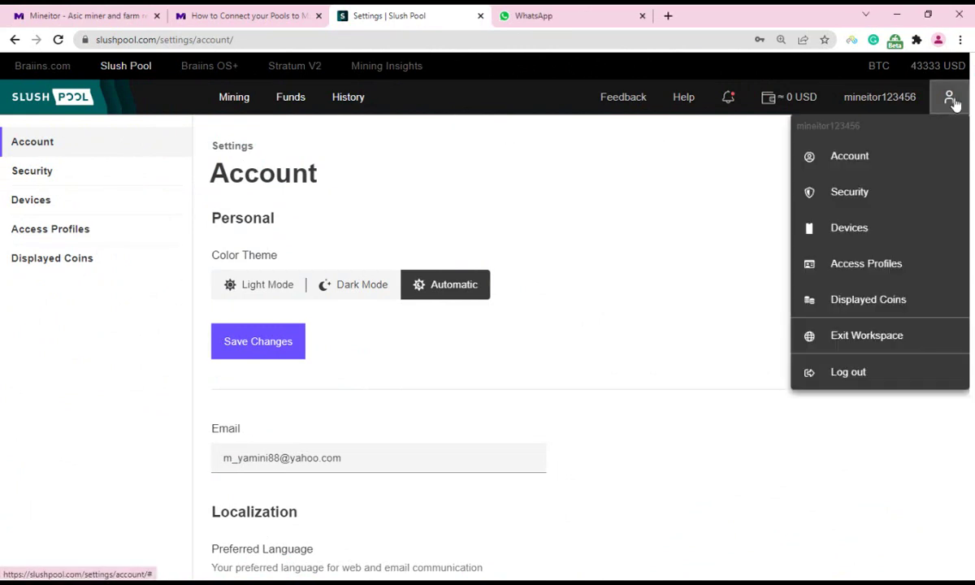
left_click(851, 272)
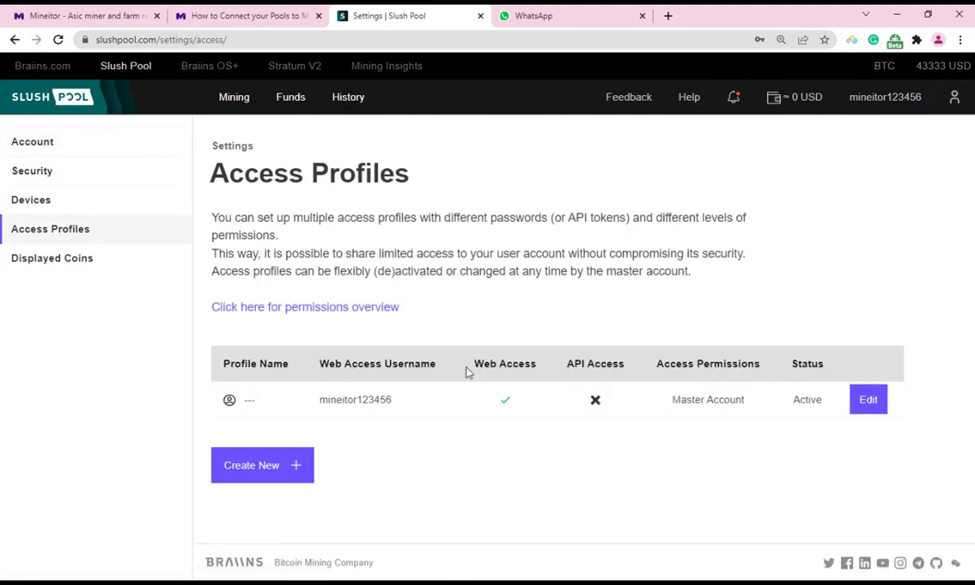
left_click(279, 466)
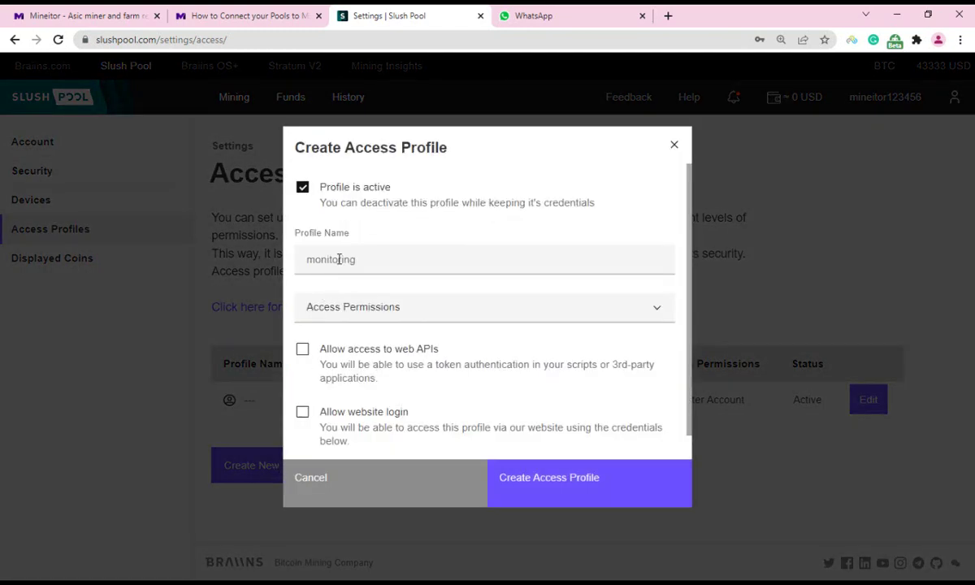
left_click(339, 259)
type("min")
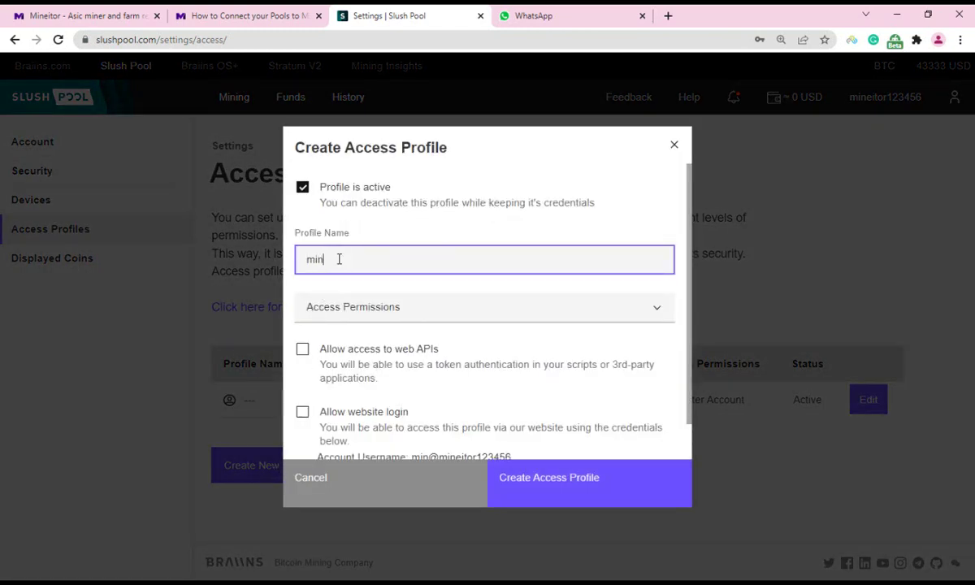
type("eitor")
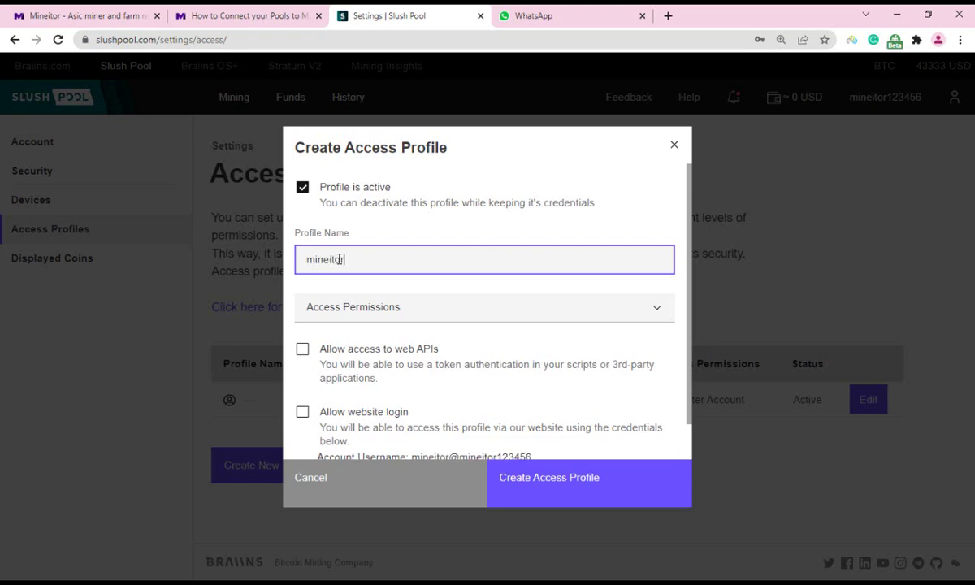
left_click(304, 350)
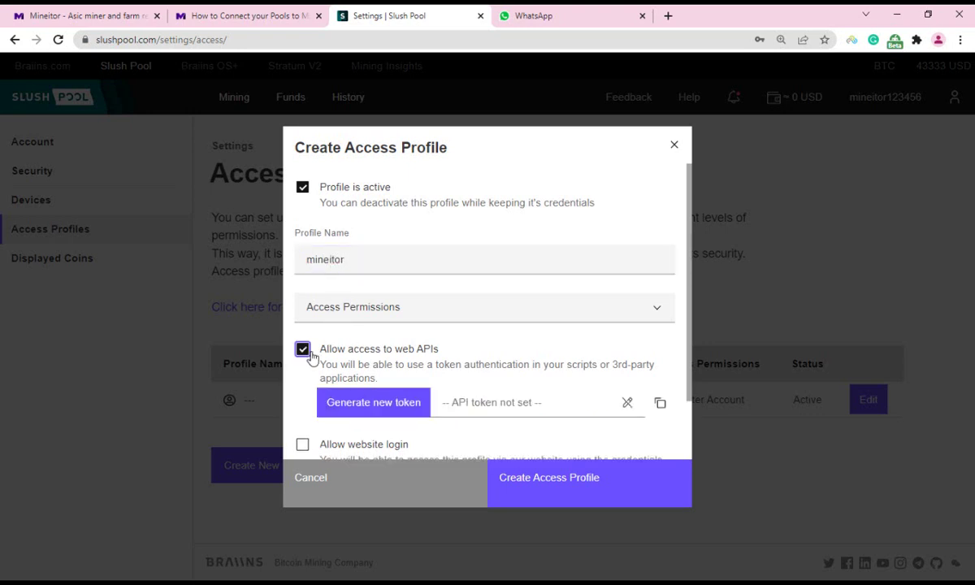
scroll(395, 365, "down", 2)
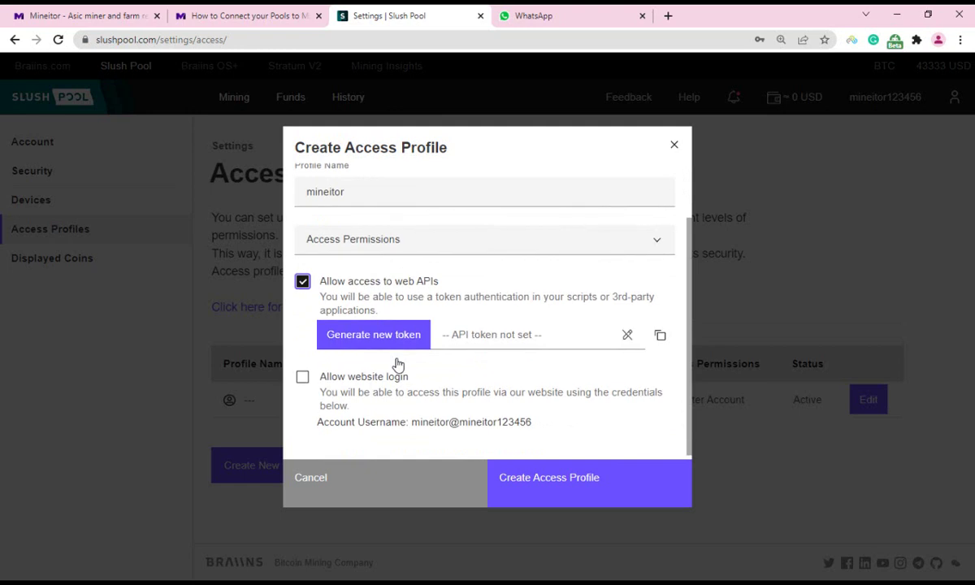
left_click(383, 334)
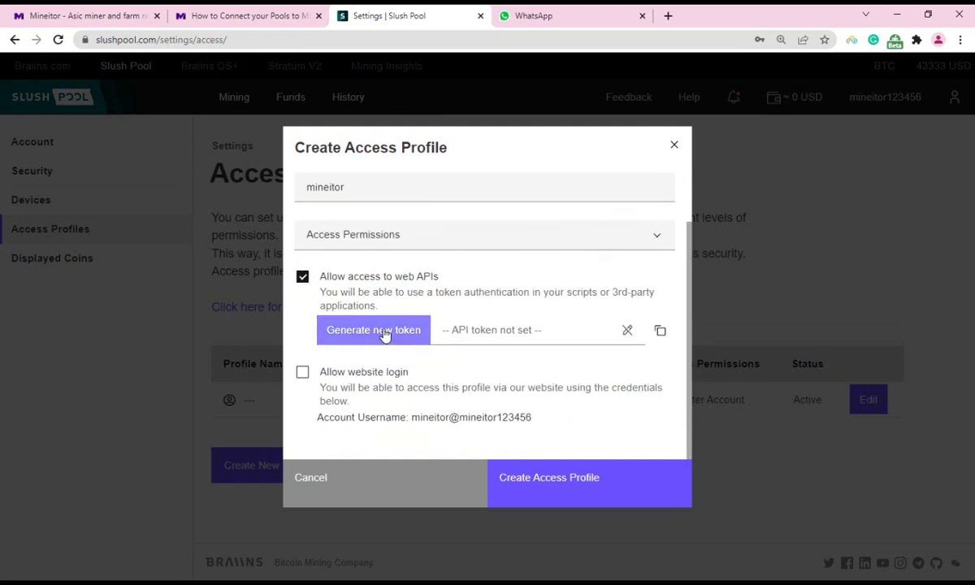
- Copy the Slush Pool token into Mineitor's SlushPool token field and submit it
left_click(661, 333)
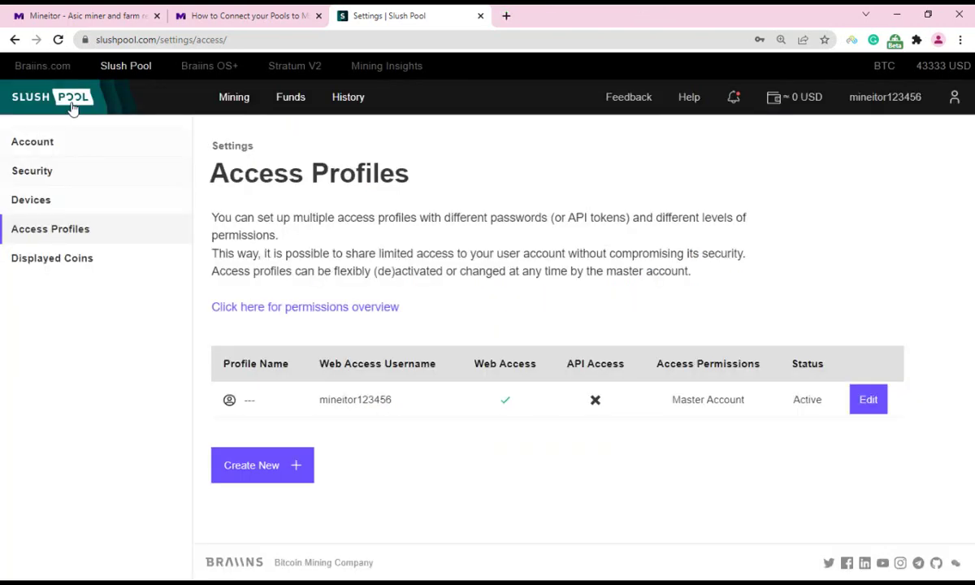
left_click(69, 13)
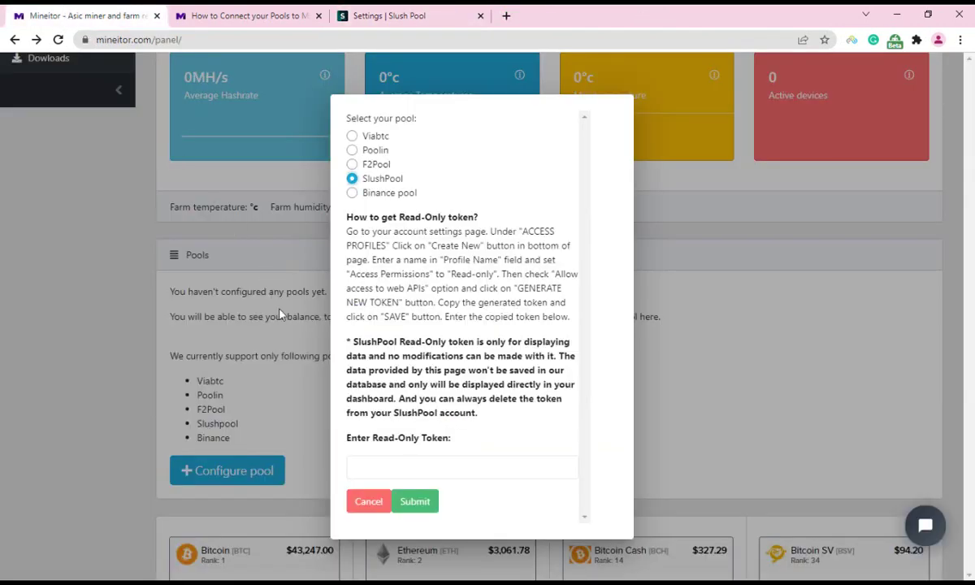
left_click(378, 473)
key("ctrl+v")
left_click(406, 503)
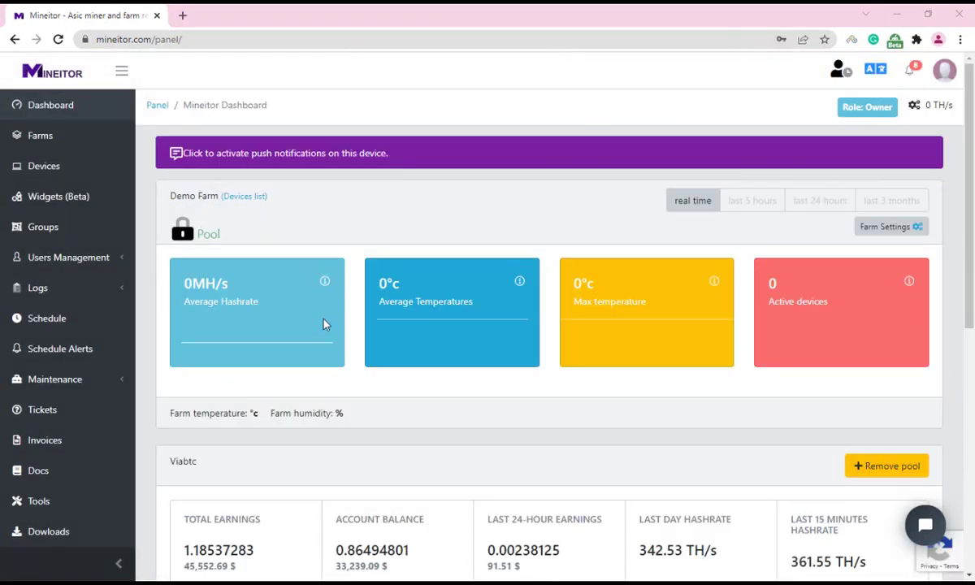
scroll(325, 329, "down", 4)
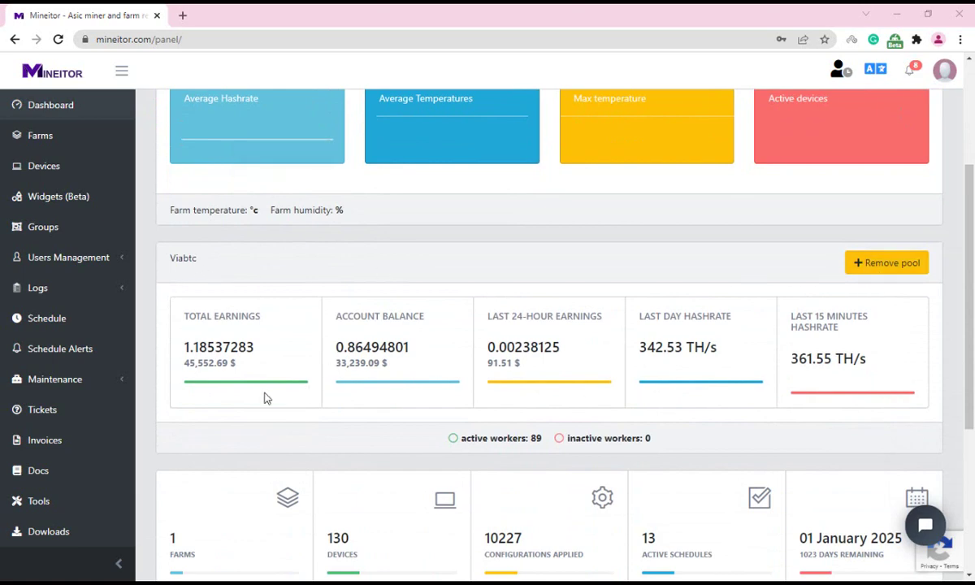
scroll(264, 399, "down", 3)
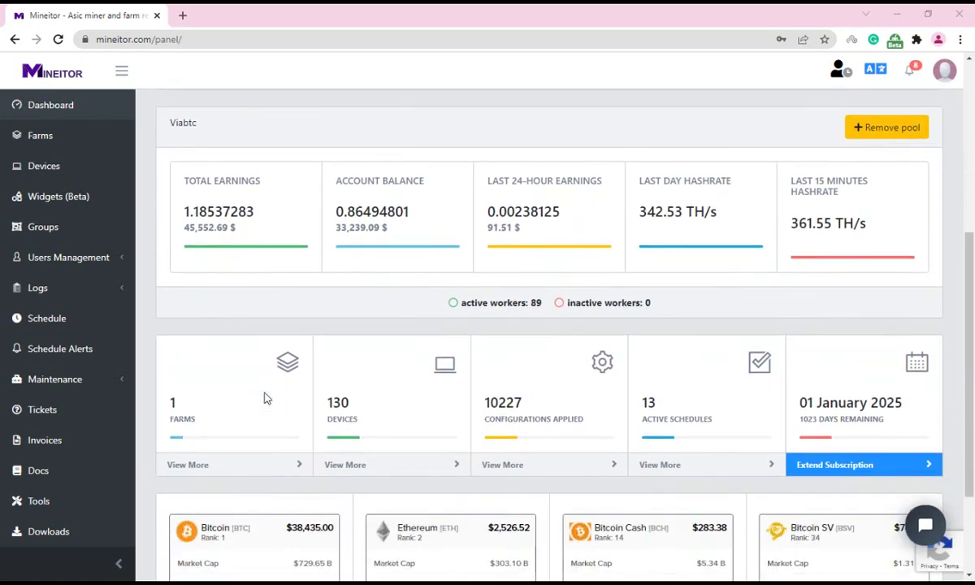
scroll(264, 398, "up", 4)
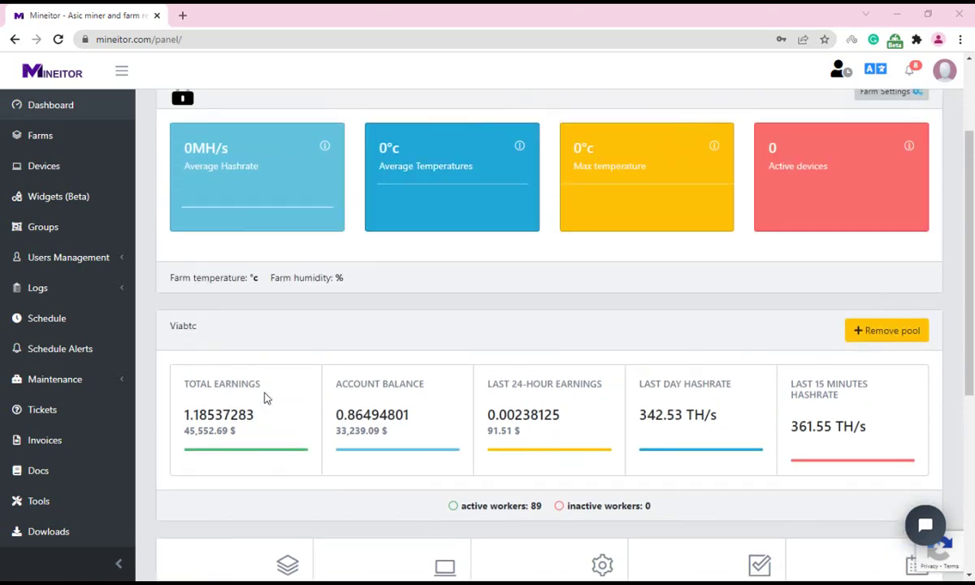
scroll(264, 398, "up", 3)
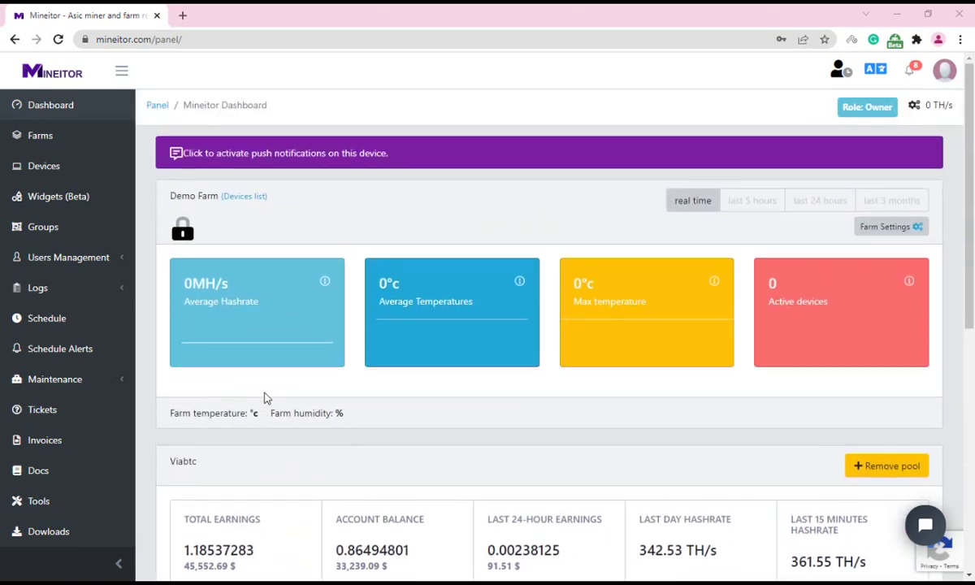
scroll(264, 398, "down", 2)
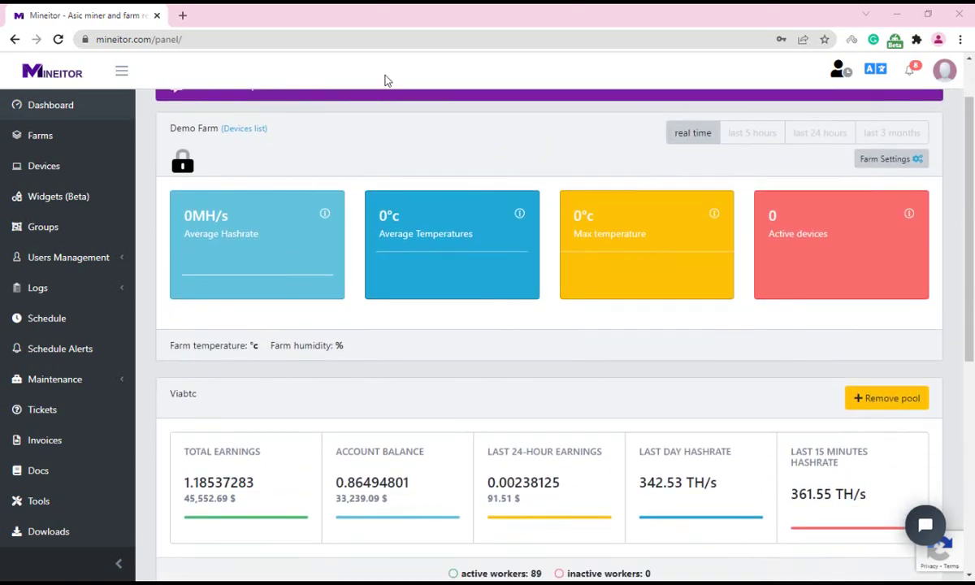